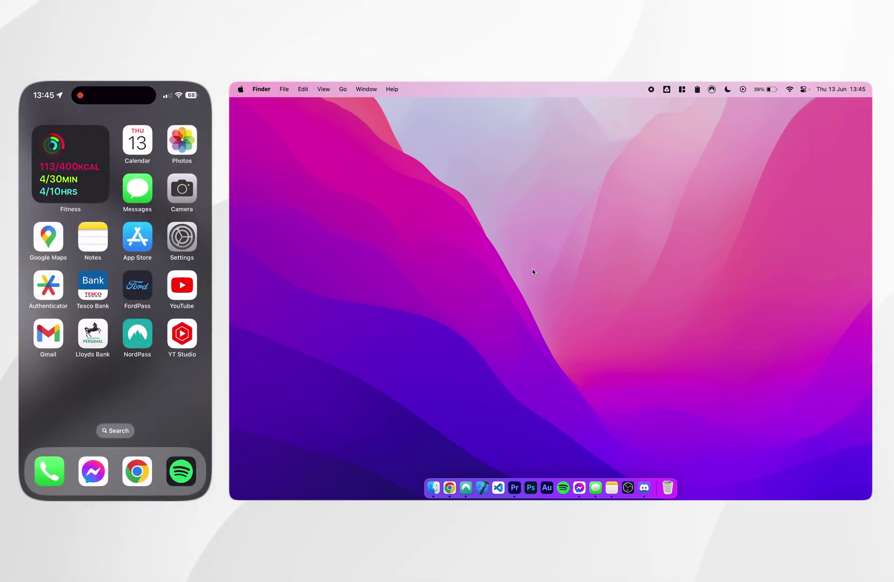
- Switch AirDrop on in Control Centre and set discovery to Everyone
{"action": "left_click", "coordinate": [790, 90]}
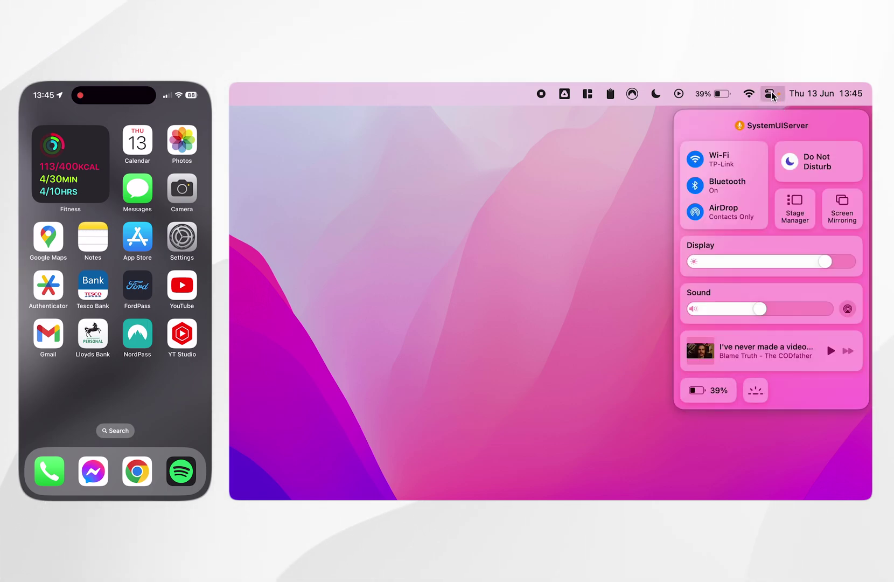
{"action": "left_click", "coordinate": [736, 208]}
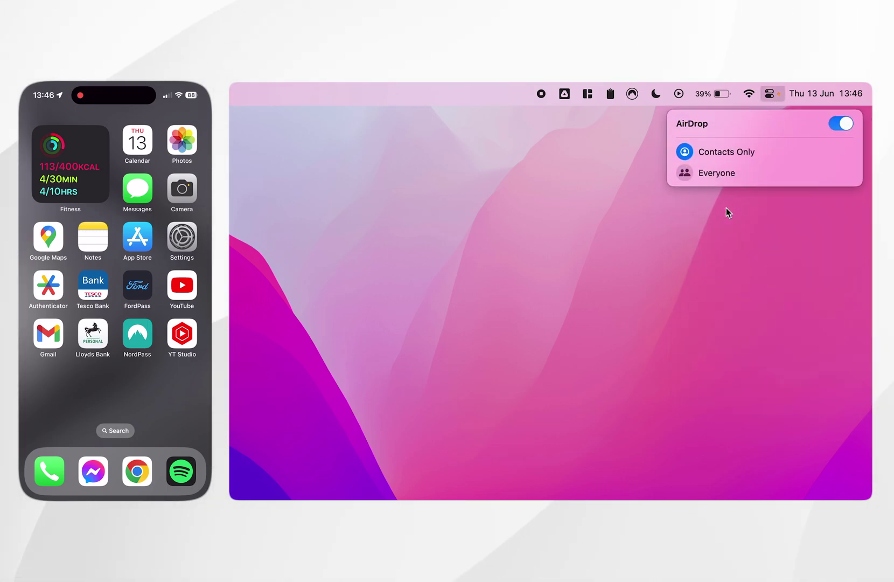
{"action": "left_click", "coordinate": [844, 125]}
{"action": "left_click", "coordinate": [844, 125]}
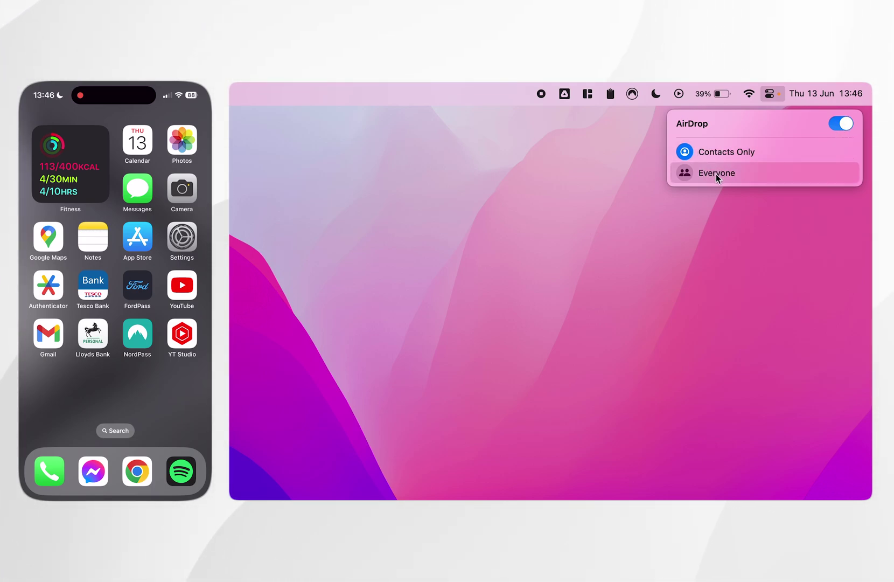
{"action": "left_click", "coordinate": [359, 275]}
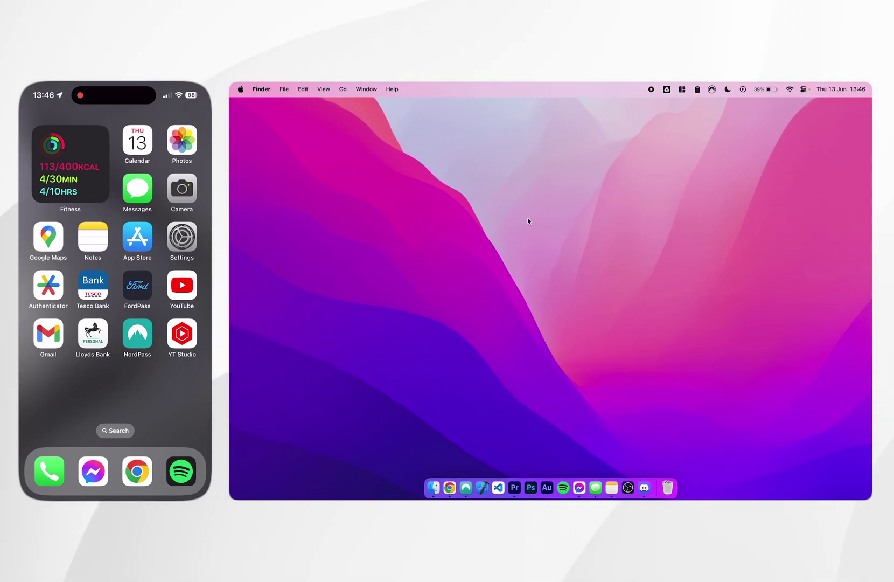
- Restore the 3. Branding folder window and Quick Look the MacSafe Logo JPEG
{"action": "left_click", "coordinate": [433, 487]}
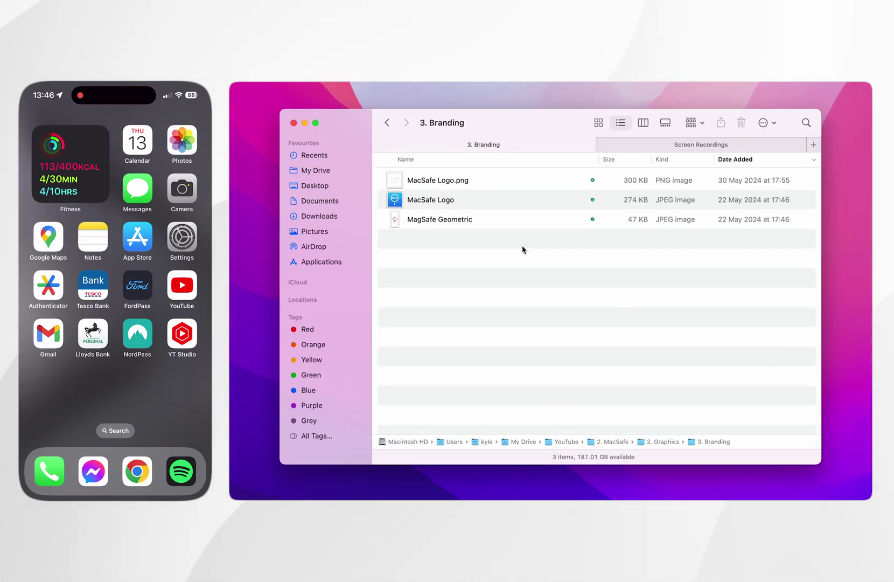
{"action": "left_click", "coordinate": [486, 200]}
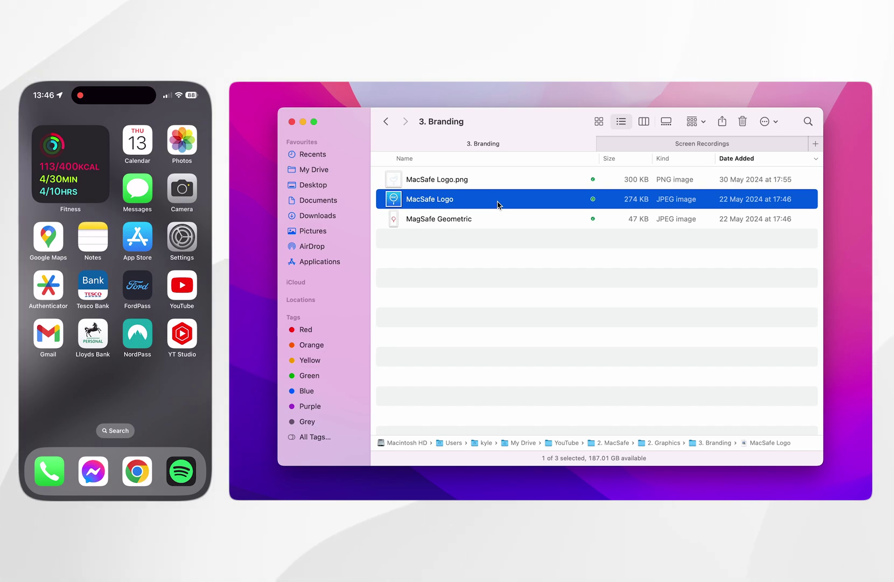
{"action": "key", "text": "space"}
{"action": "key", "text": "space"}
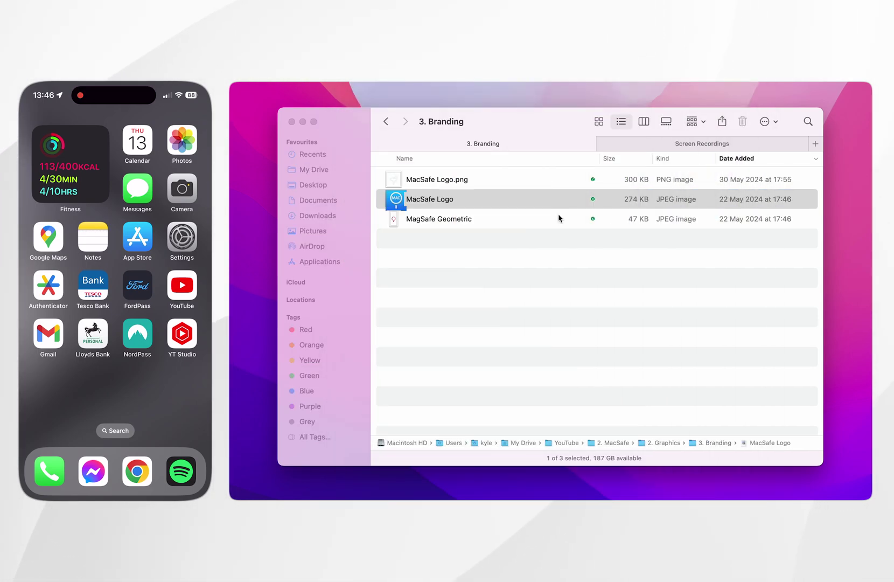
- Share the MacSafe Logo image via AirDrop from its right-click Share menu
{"action": "right_click", "coordinate": [490, 203]}
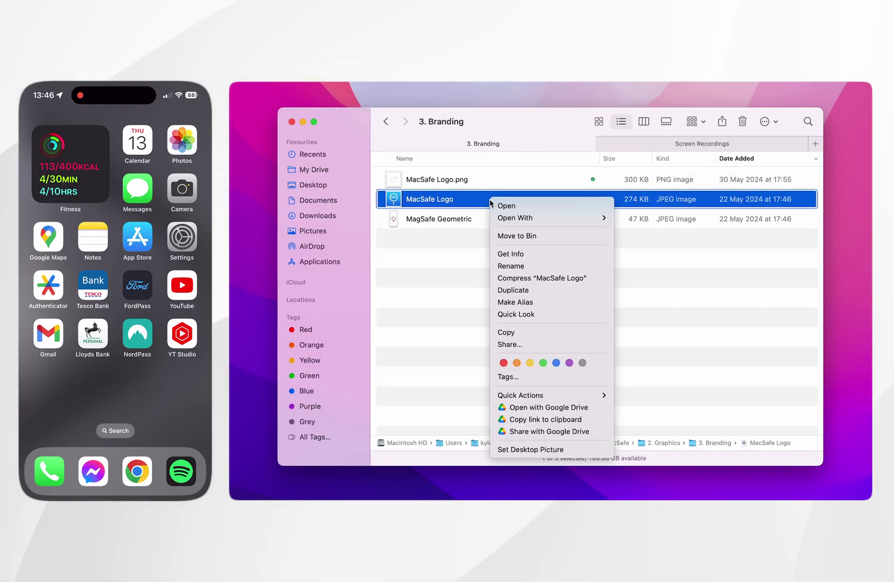
{"action": "left_click", "coordinate": [513, 344]}
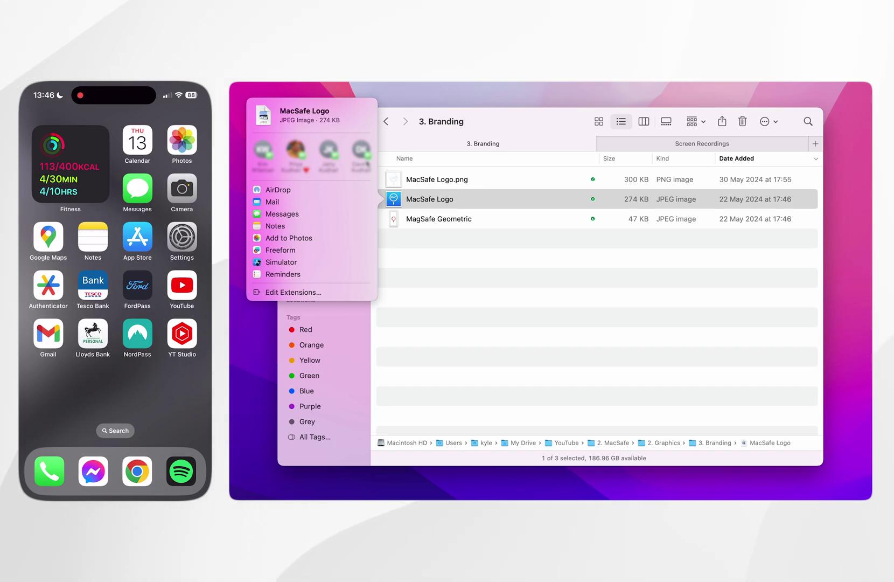
{"action": "left_click", "coordinate": [287, 189]}
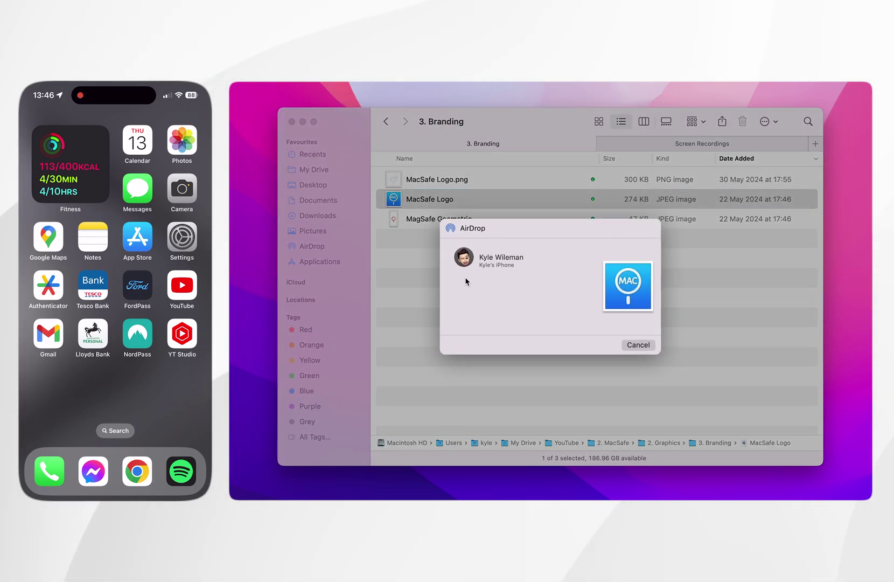
{"action": "left_click", "coordinate": [557, 257]}
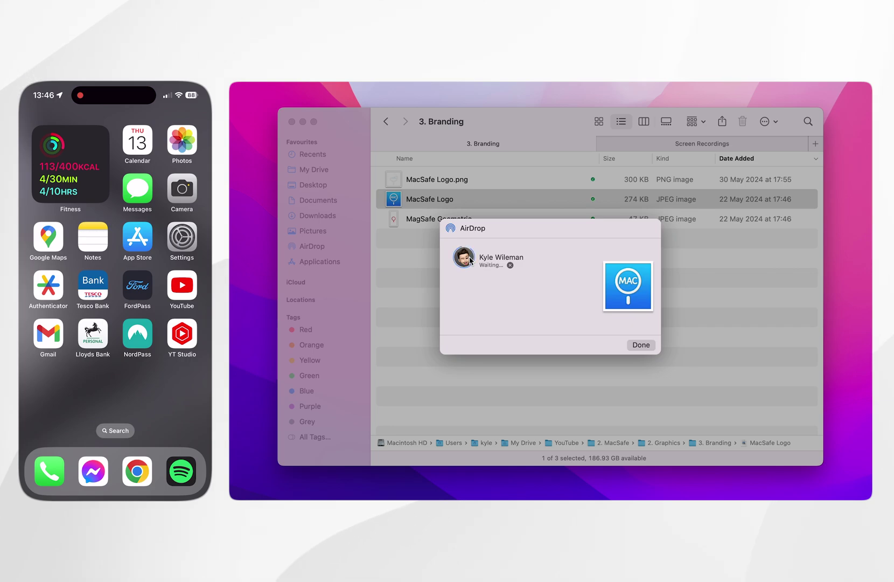